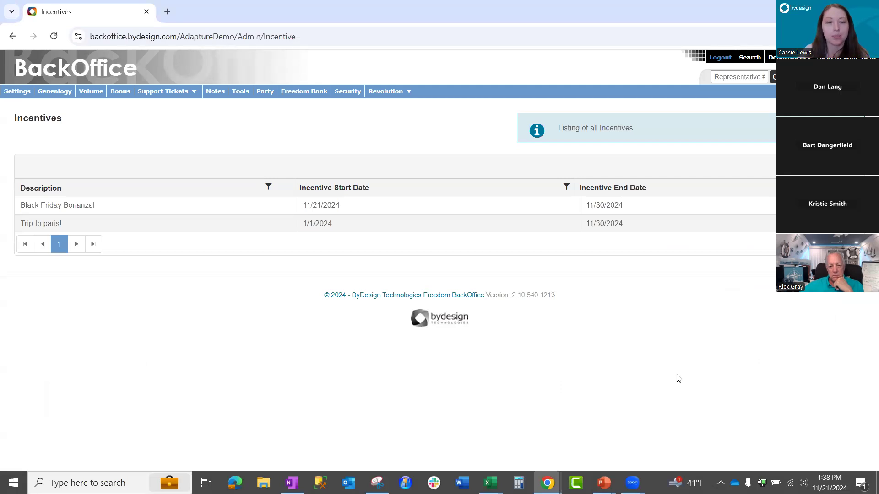
Open the "Trip to paris!" incentive for editing and sign in again with the prefilled credentials.
left_click(209, 225)
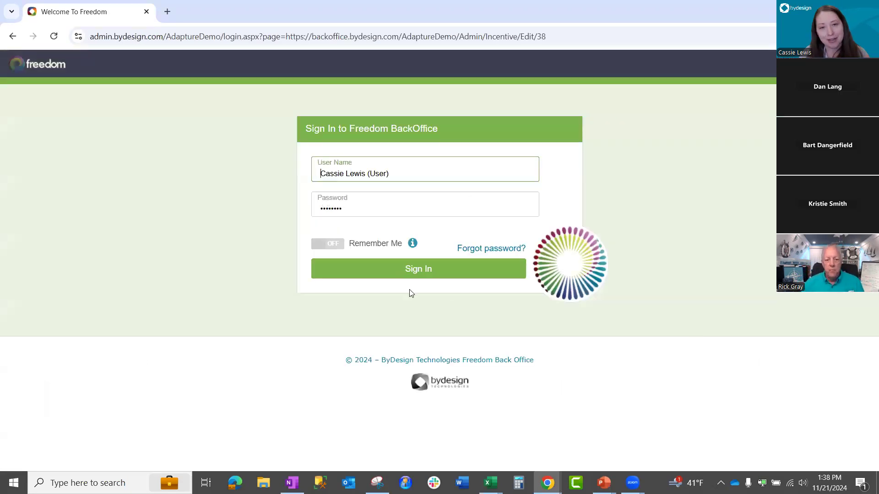
left_click(410, 275)
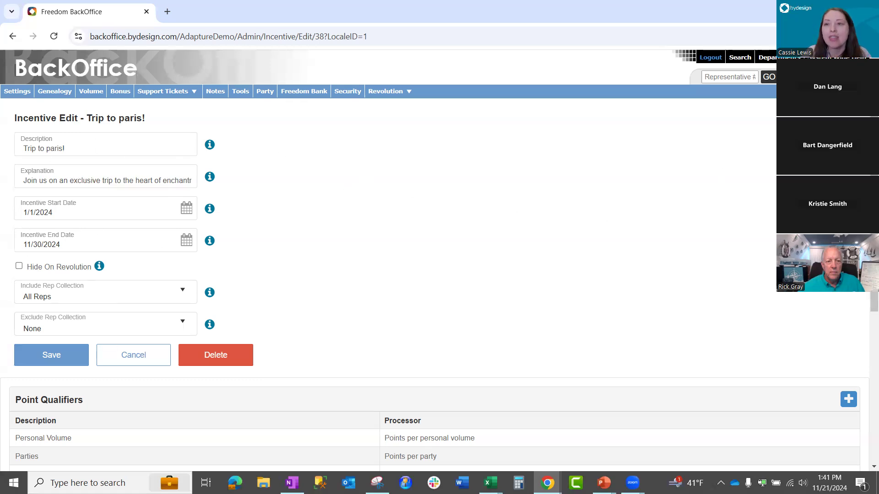
Open the Personal Volume point qualifier, choose Points per personal volume as its qualification processor, and examine the available Column options.
scroll(441, 257, "down", 5)
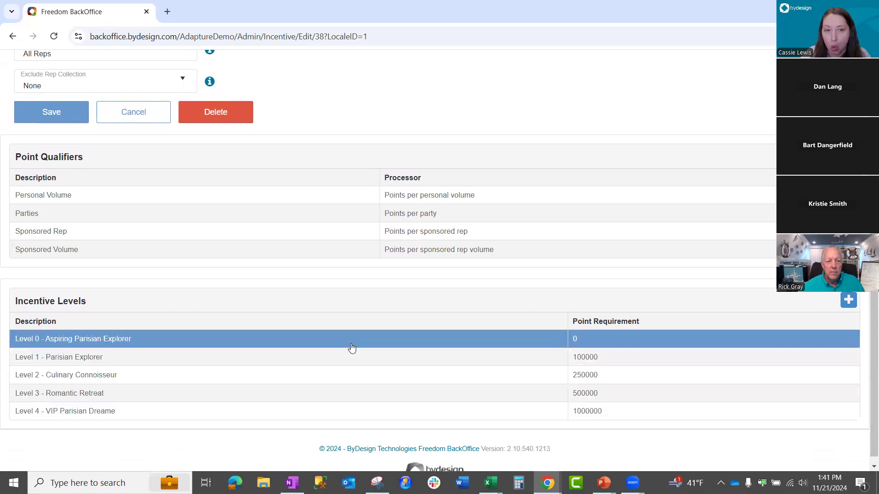
left_click(301, 202)
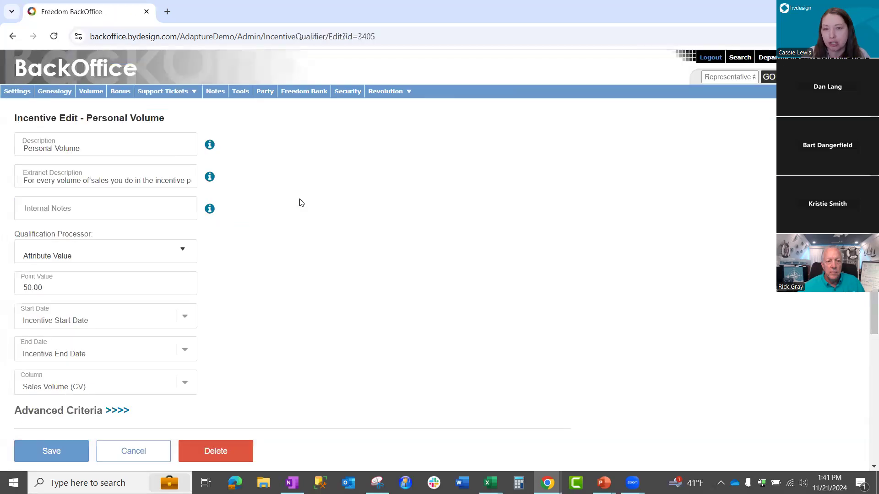
left_click(174, 251)
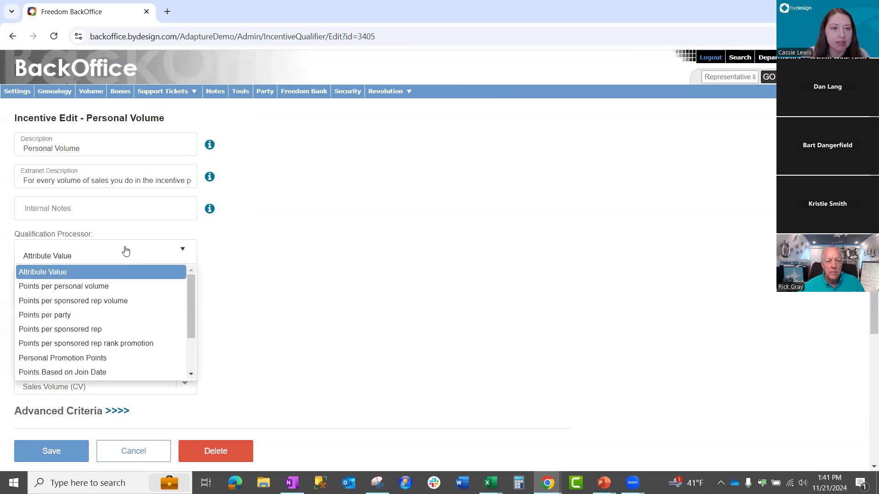
left_click(116, 287)
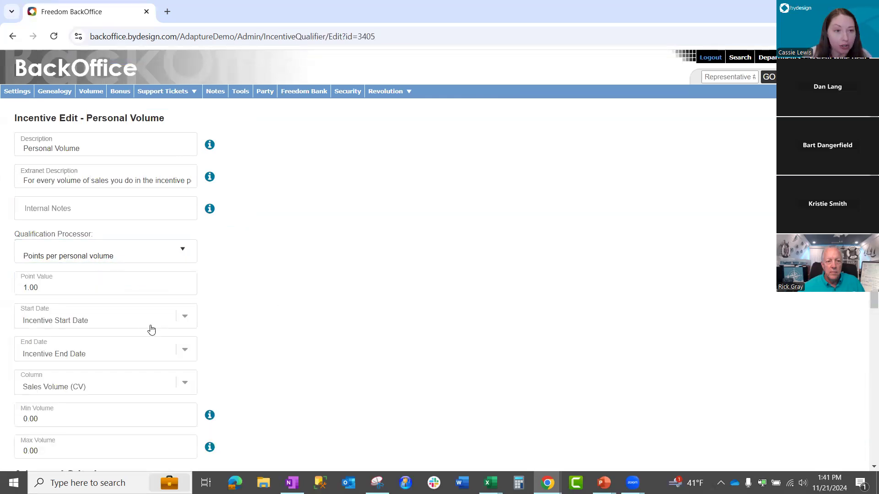
left_click(101, 393)
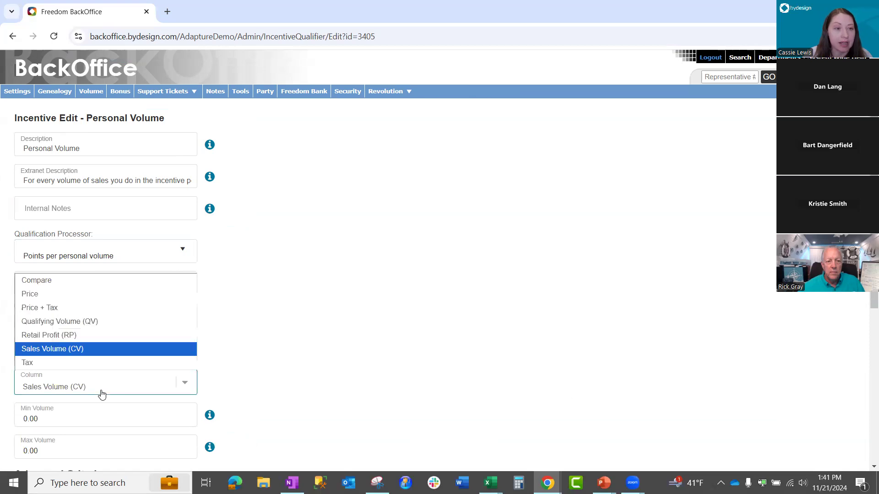
left_click(285, 372)
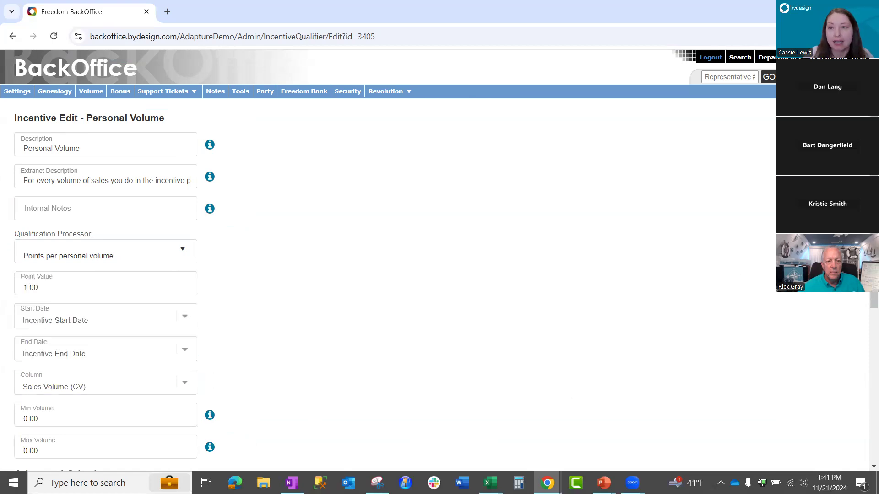
Expand the Personal Volume qualifier's advanced criteria, examine its Purchaser and Customer Type options, and return to the incentive without saving.
scroll(242, 382, "down", 3)
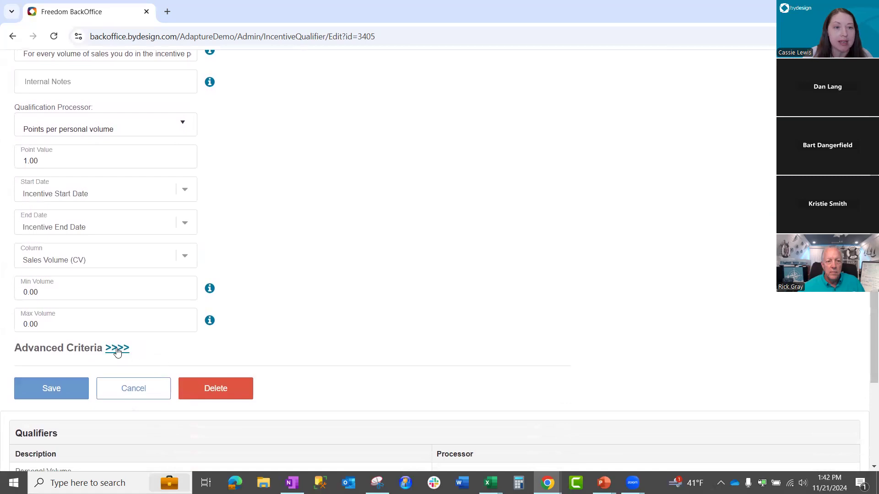
left_click(118, 355)
scroll(489, 289, "down", 6)
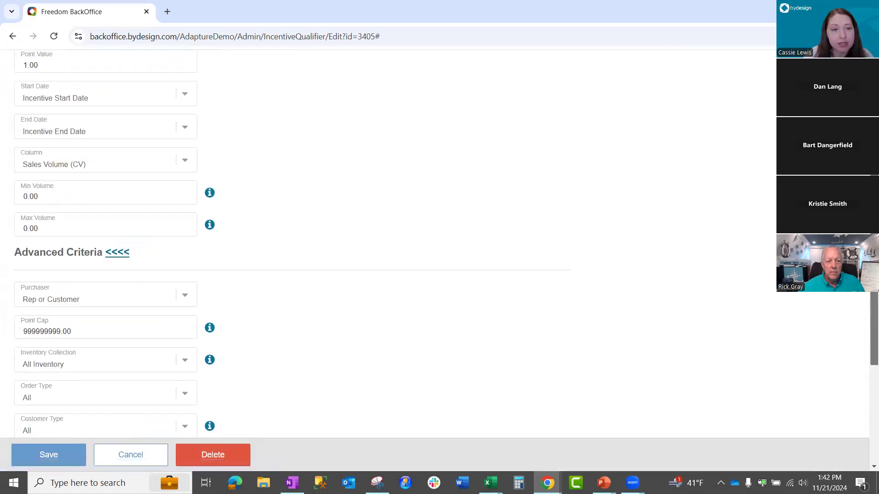
left_click(121, 163)
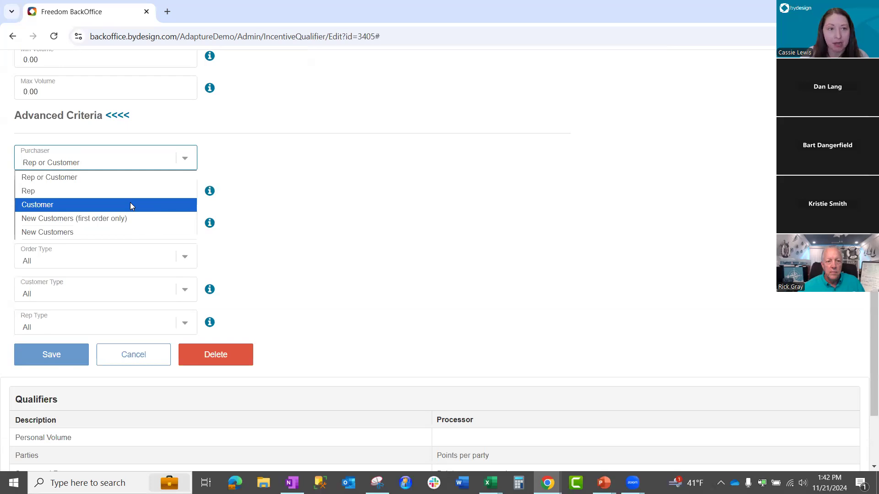
left_click(295, 189)
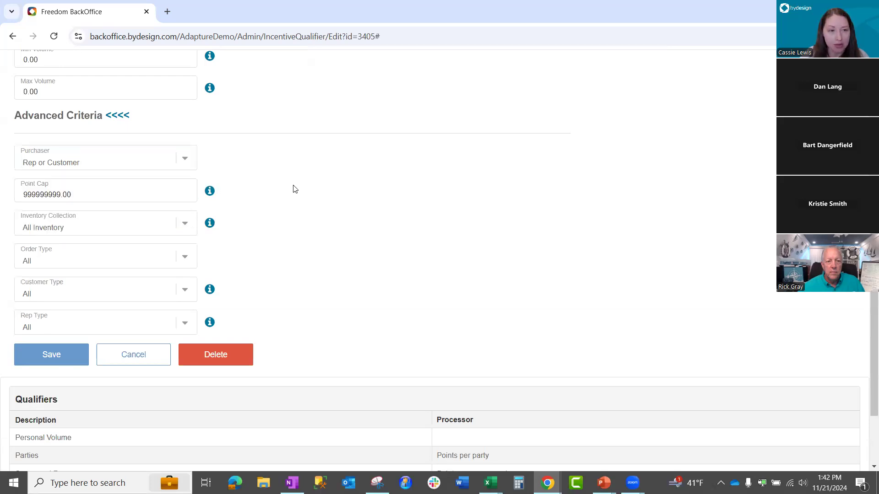
left_click(182, 292)
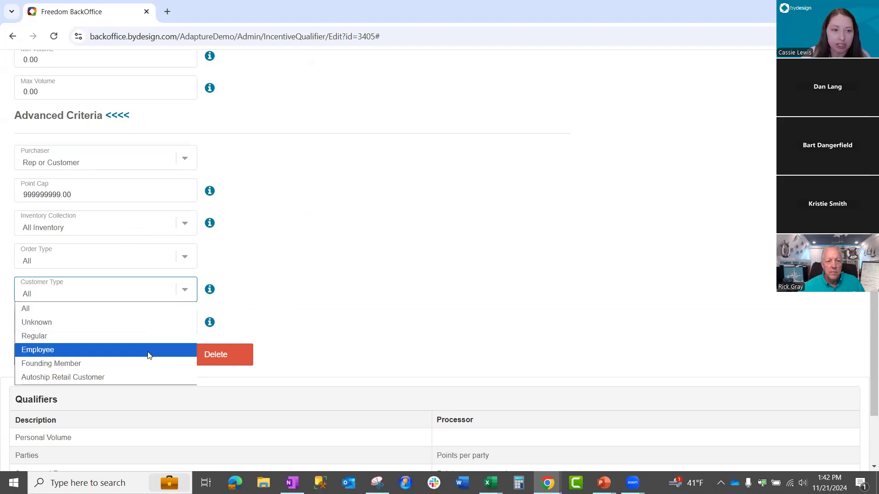
left_click(344, 267)
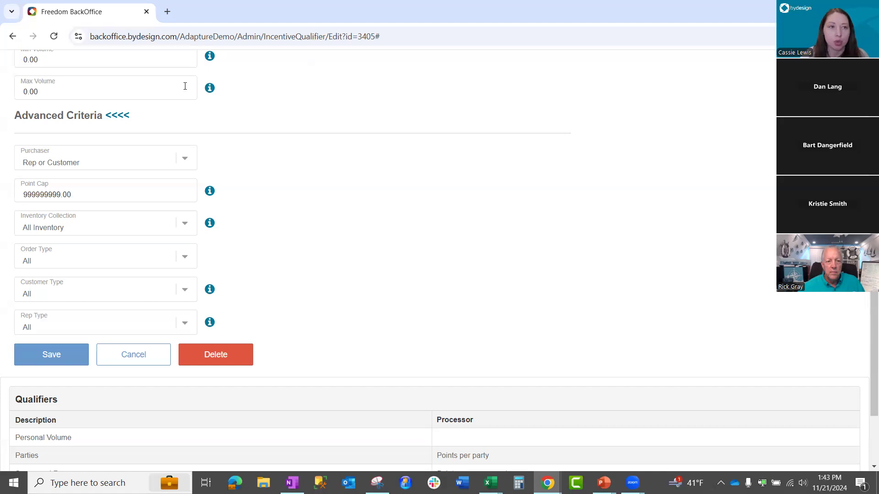
left_click(20, 36)
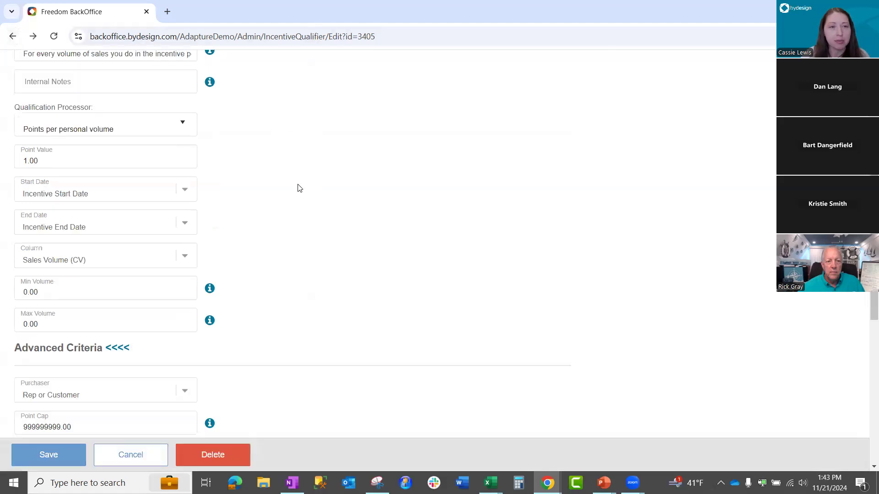
left_click(12, 36)
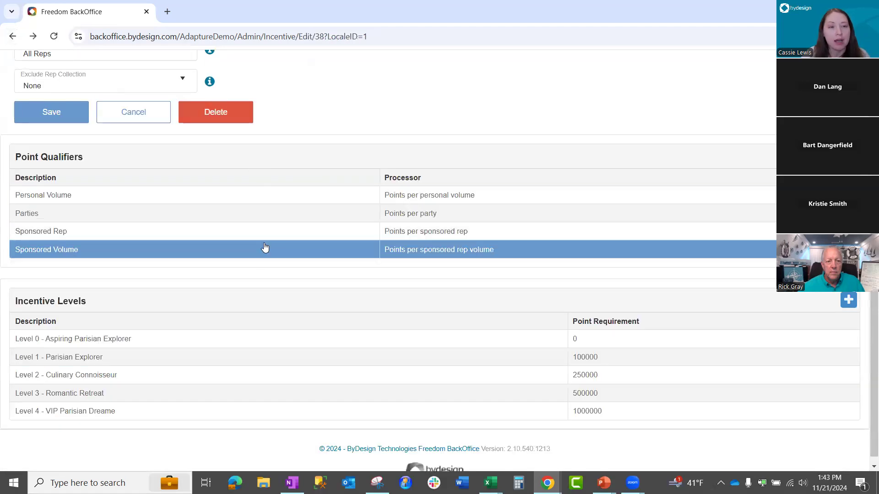
Examine the Sponsored Volume qualifier's Purchaser and Points Column options, including its advanced criteria, and leave it without saving.
left_click(171, 255)
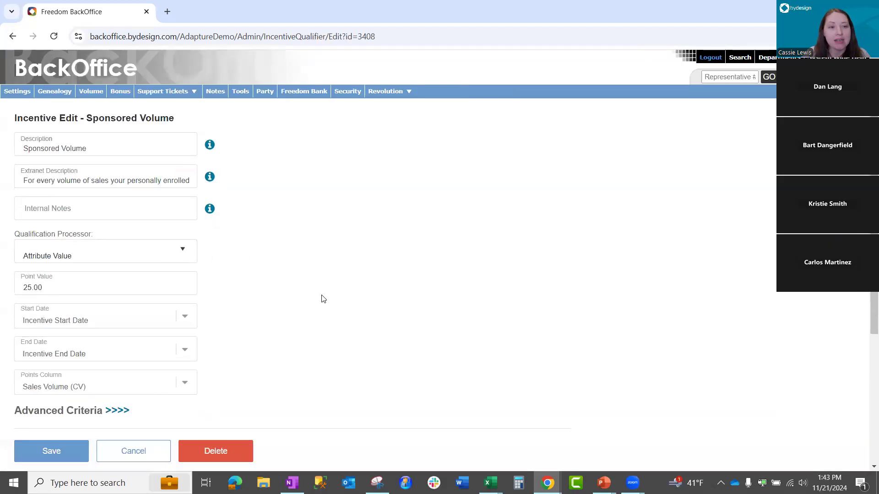
left_click(118, 411)
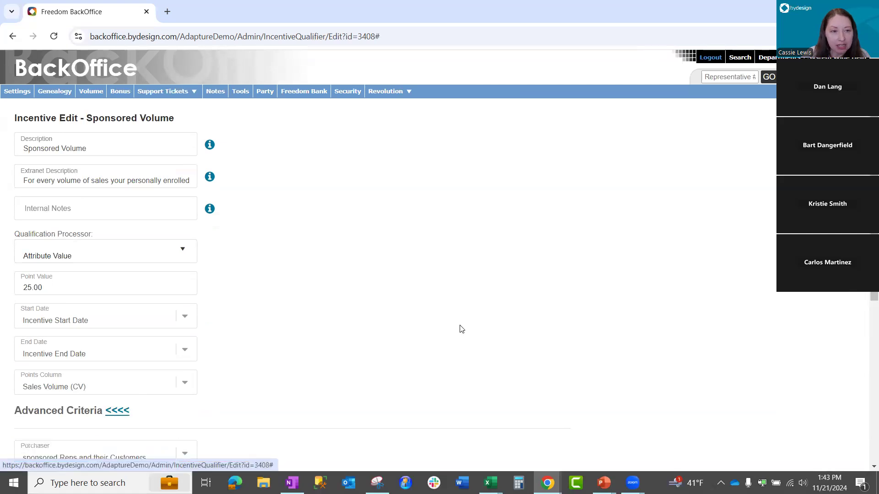
scroll(693, 190, "down", 4)
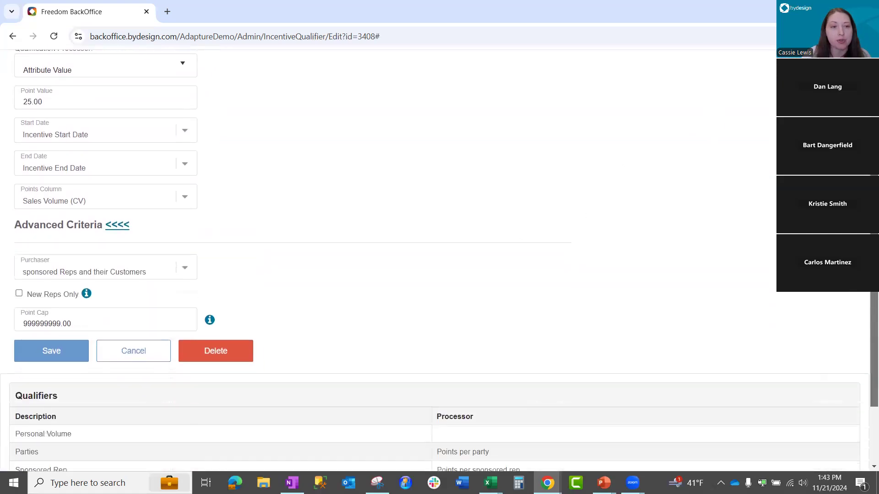
scroll(444, 216, "up", 1)
left_click(154, 290)
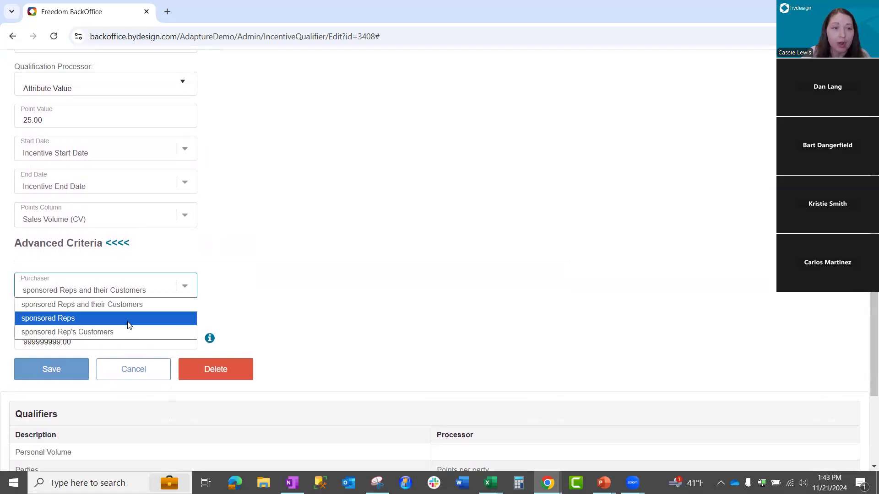
left_click(160, 224)
left_click(155, 224)
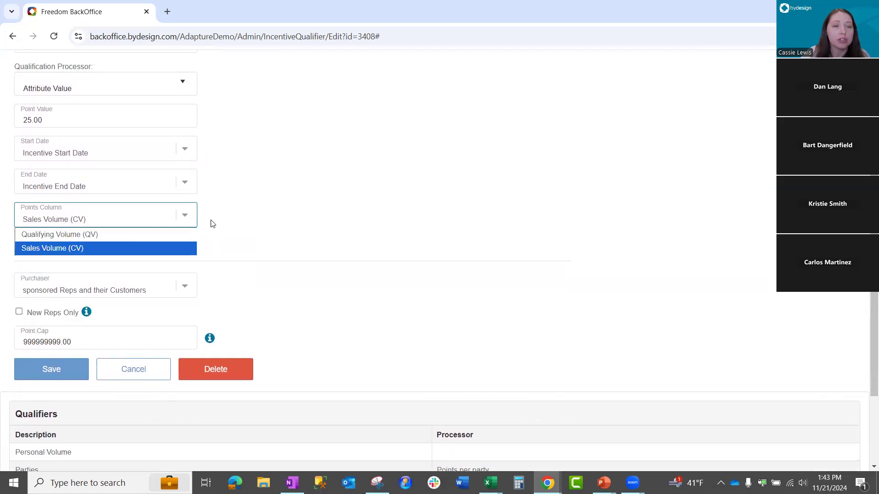
left_click(243, 222)
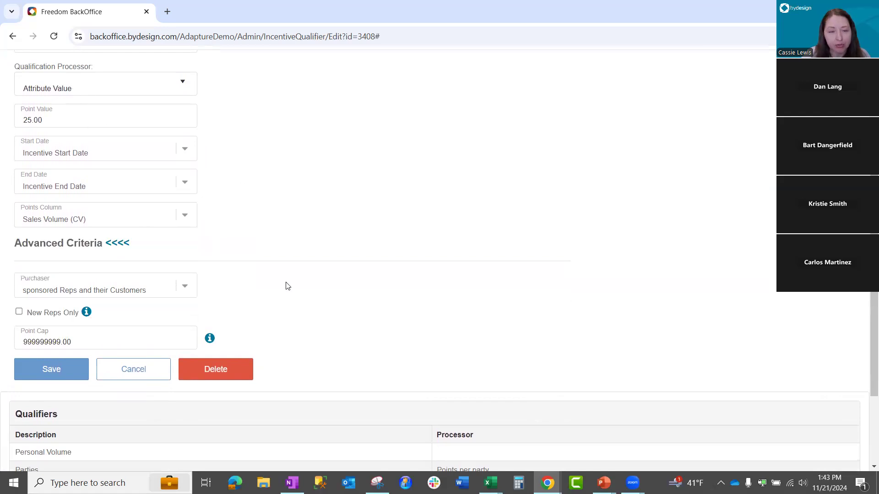
left_click(155, 374)
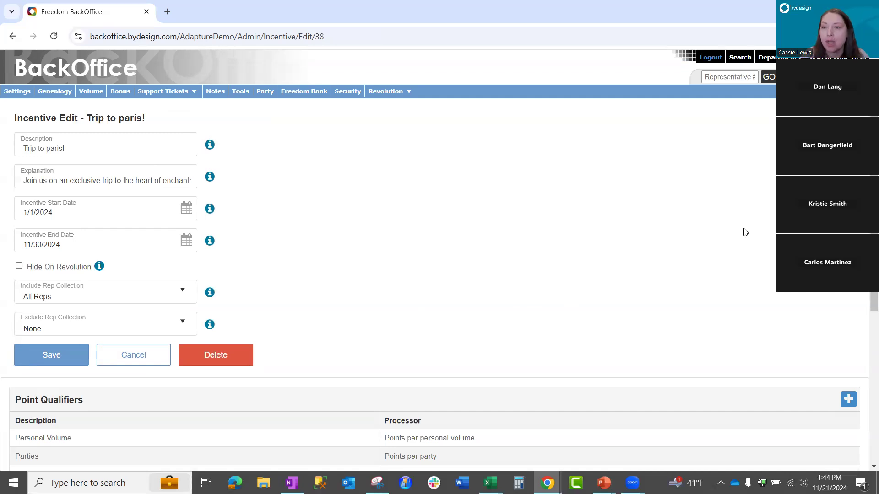
Review the settings of the "Level 2 - Culinary Connoisseur" incentive level and leave it without saving.
scroll(745, 232, "down", 5)
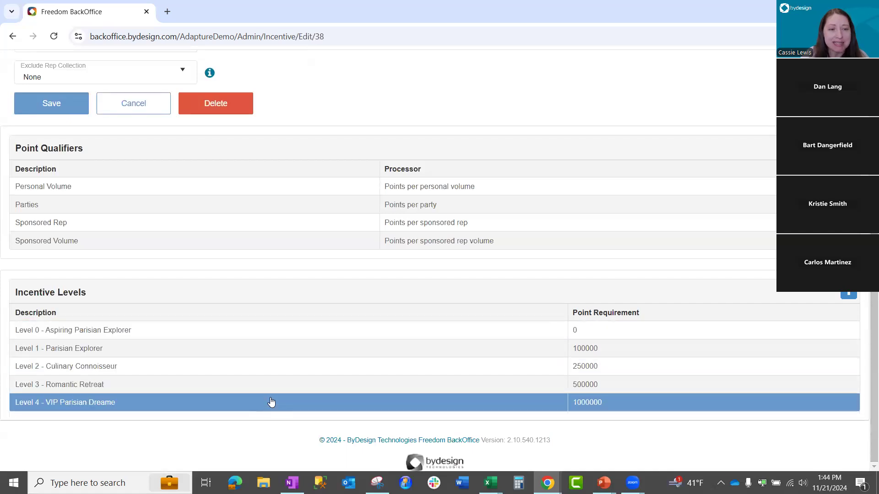
left_click(254, 371)
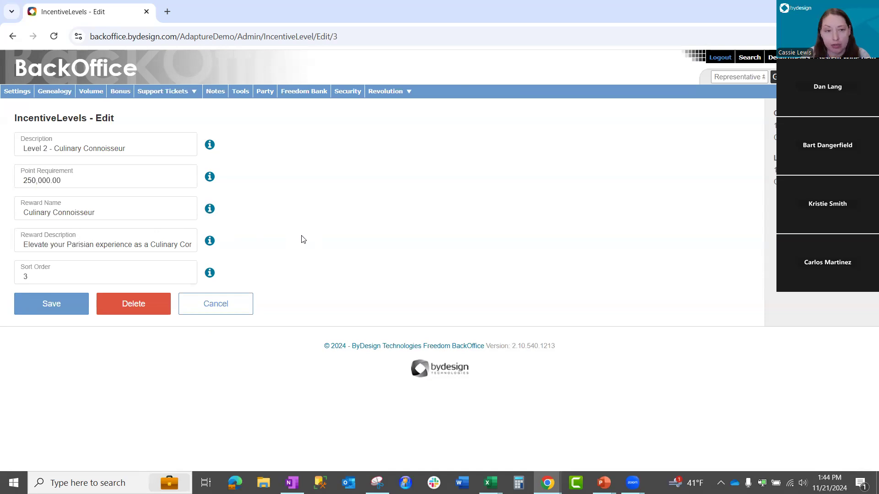
left_click(204, 310)
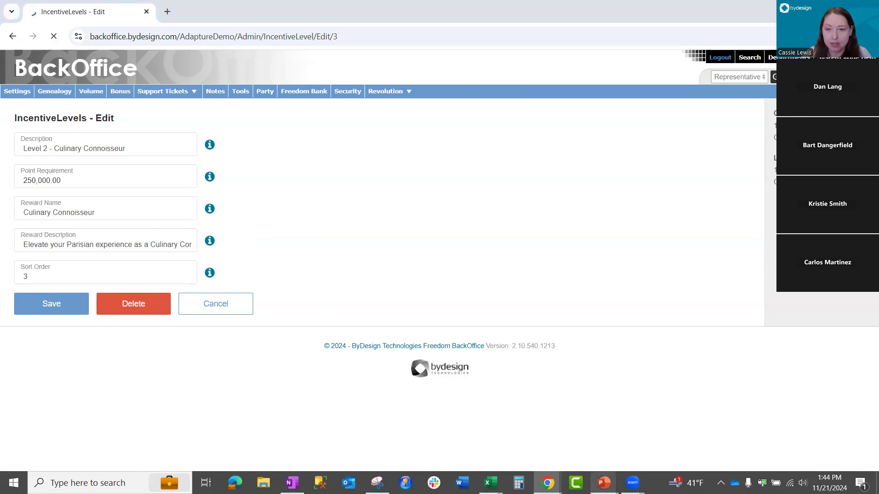
Switch to the running PowerPoint slide show to present the Annual Incentive slide.
mouse_move(603, 483)
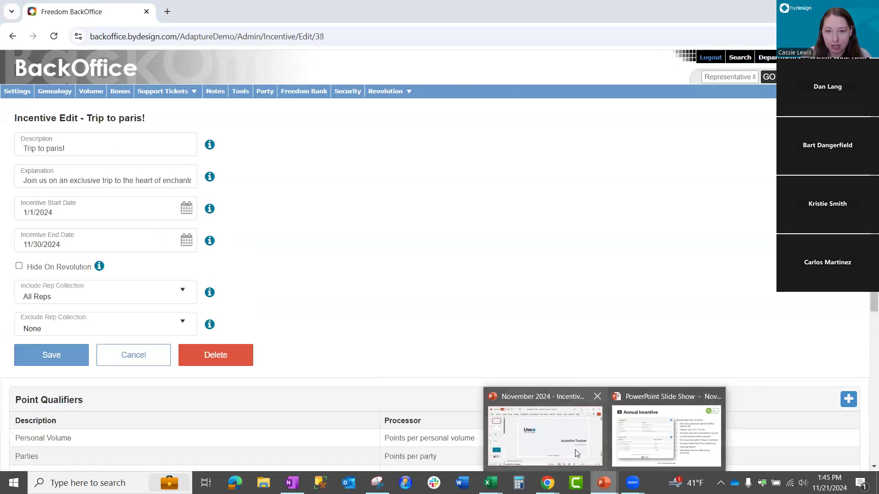
left_click(631, 445)
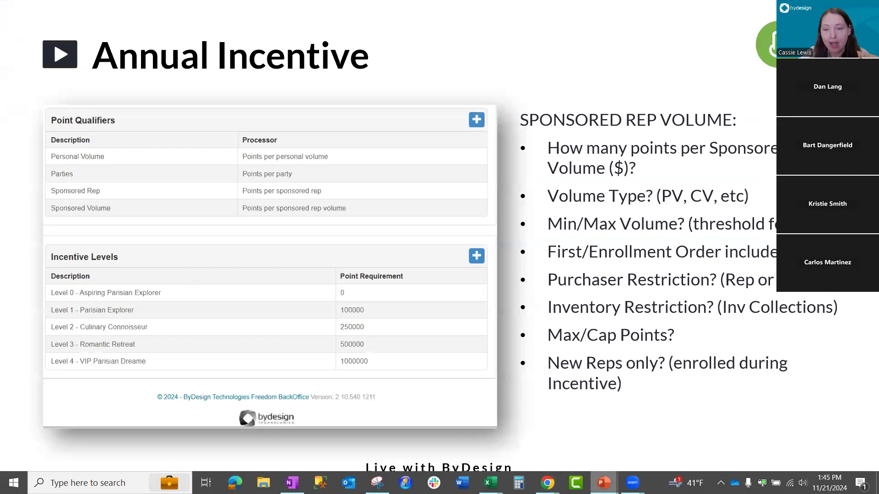
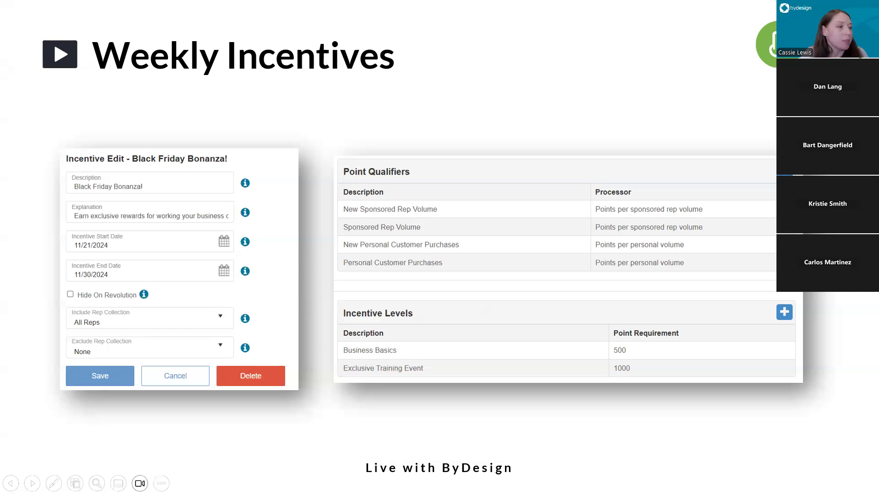
Switch back to BackOffice in Chrome, open the demo representative's dashboard, and dismiss the critical notes.
key("alt+Tab")
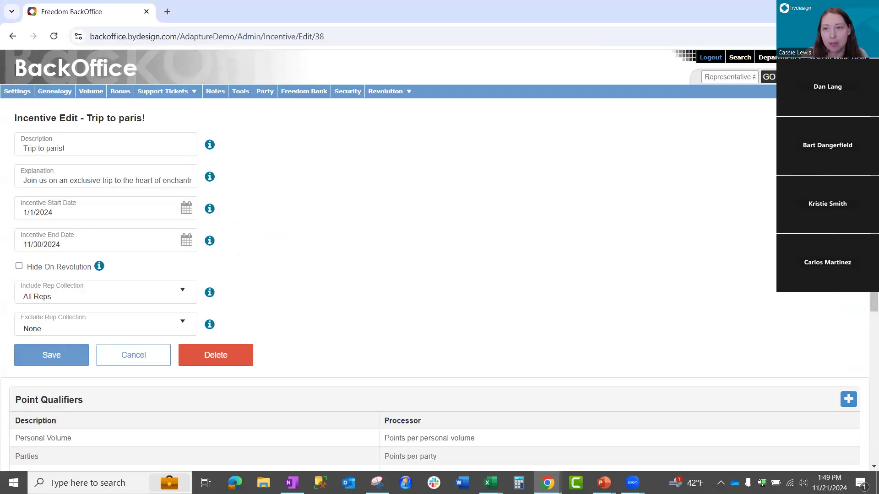
left_click(780, 57)
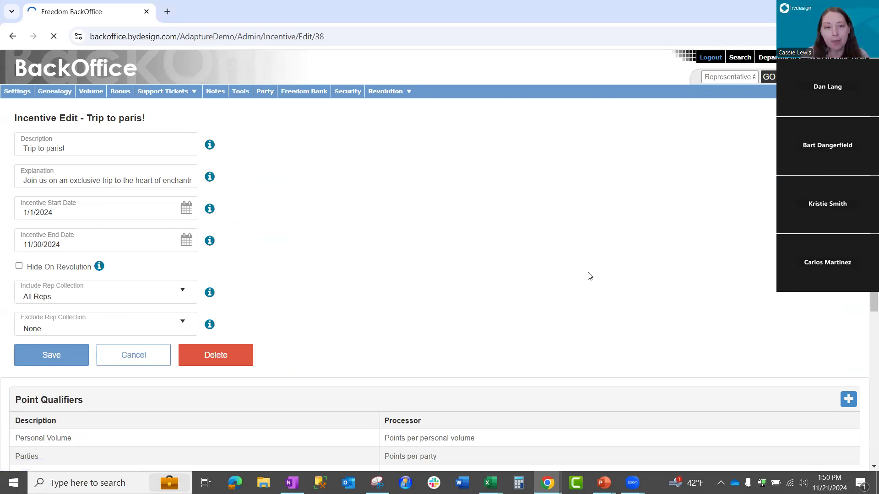
left_click(263, 187)
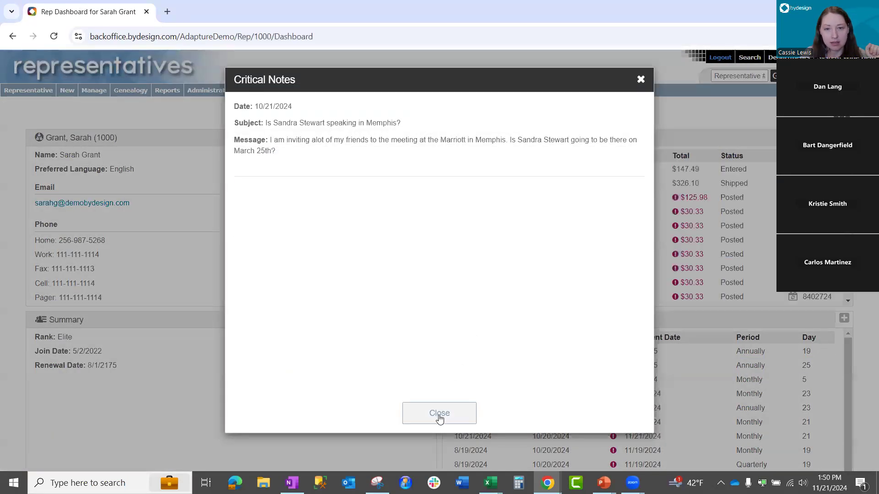
left_click(440, 413)
Open the representative's Revolution site in a new browser tab and switch to that tab.
mouse_move(29, 94)
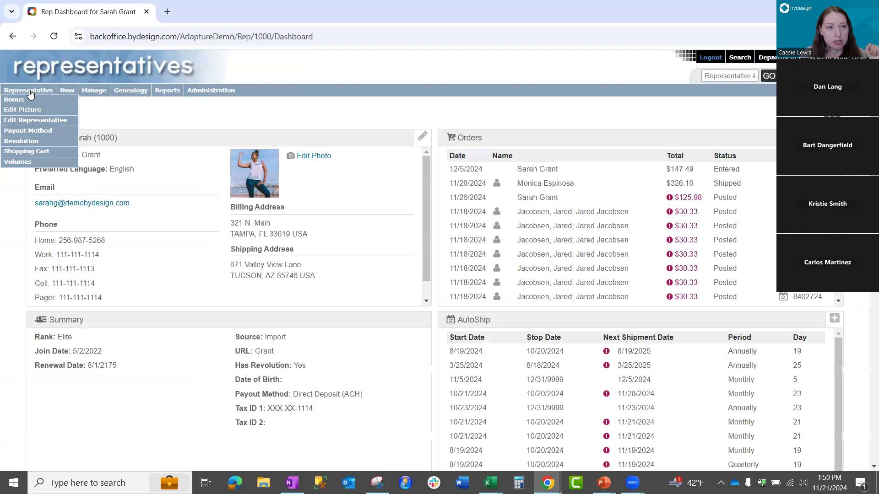
right_click(30, 141)
left_click(69, 157)
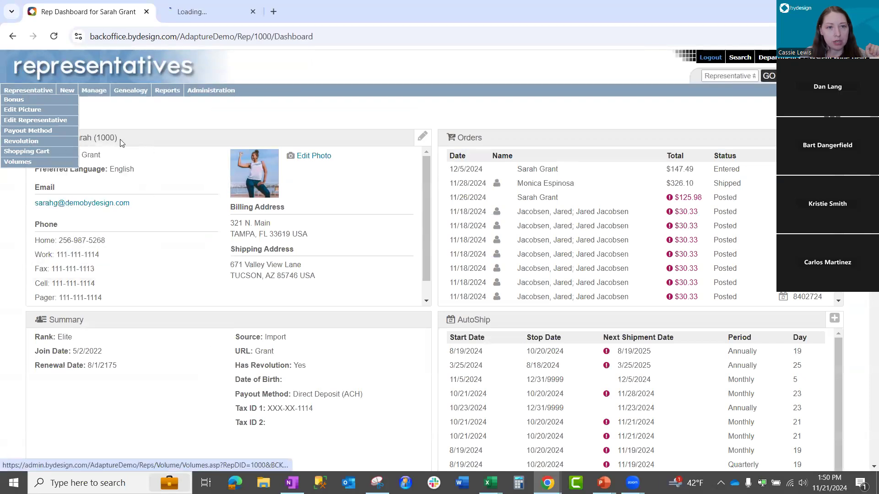
left_click(224, 14)
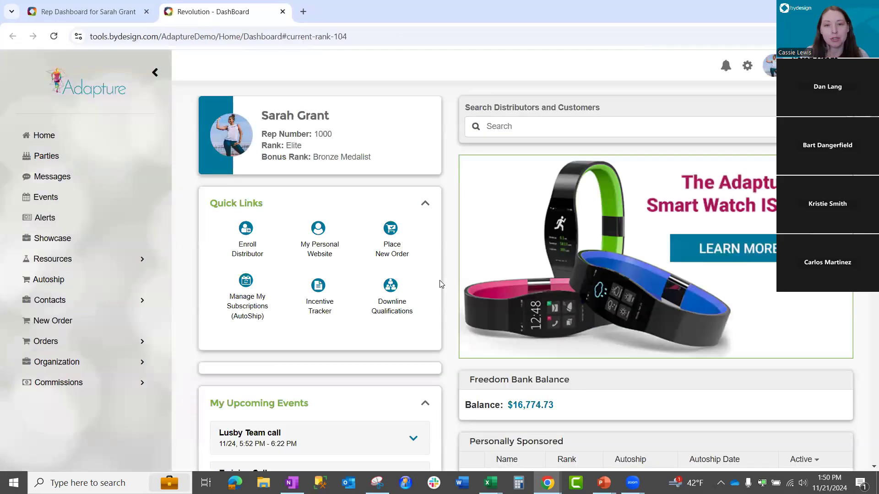
Open the Incentive Tracker from the commissions area and review the "Trip to paris!" event through to its Team Summary.
left_click(46, 383)
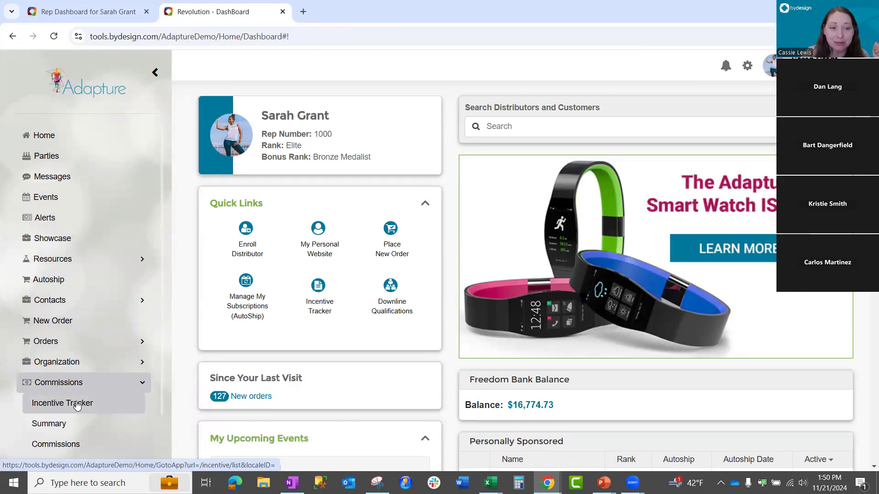
left_click(50, 406)
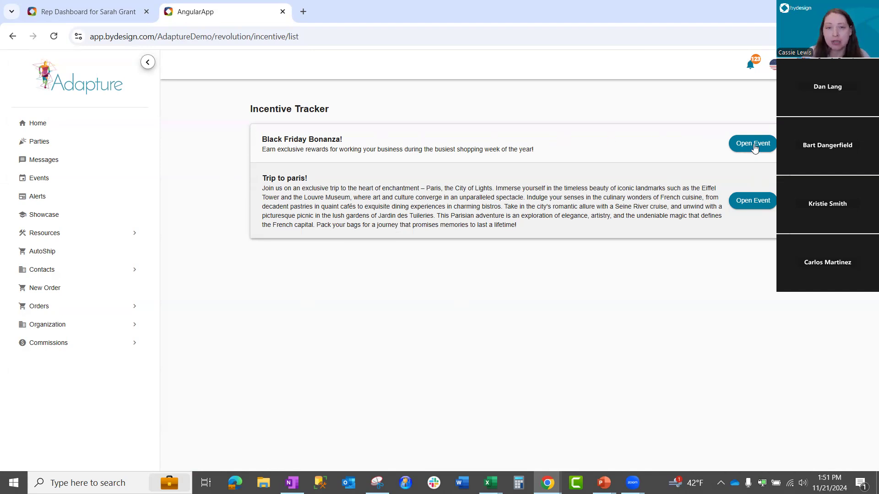
left_click(750, 207)
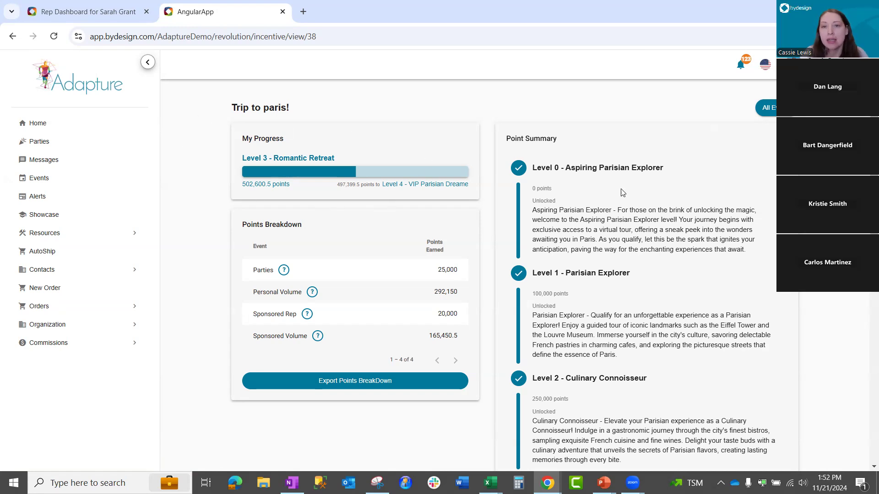
scroll(865, 365, "down", 15)
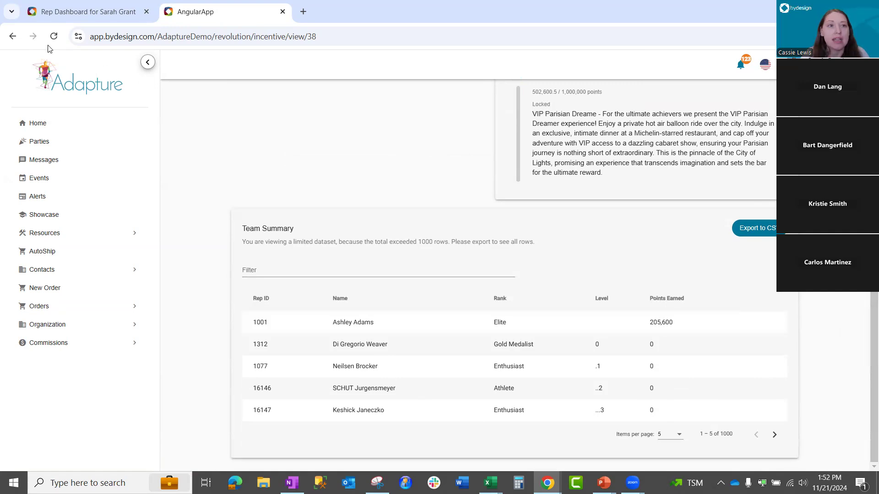
Return to the list of incentives and open the "Black Friday Bonanza!" event to view its progress and point summary.
left_click(22, 40)
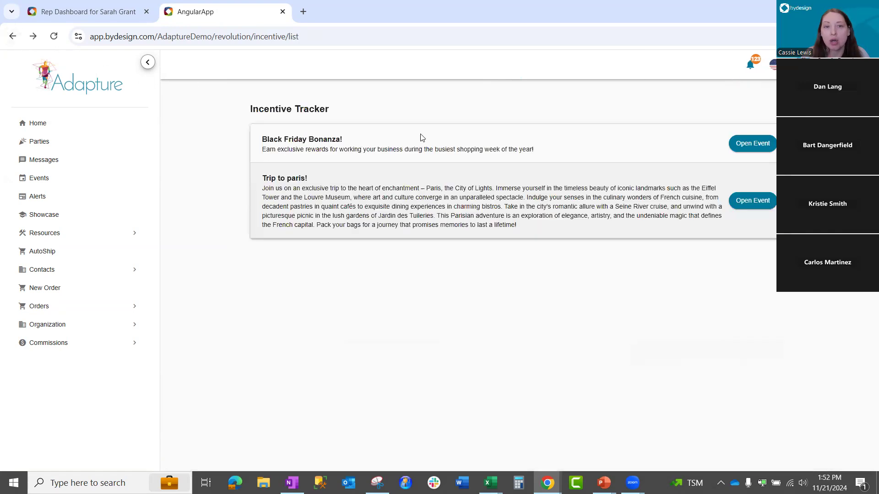
left_click(744, 146)
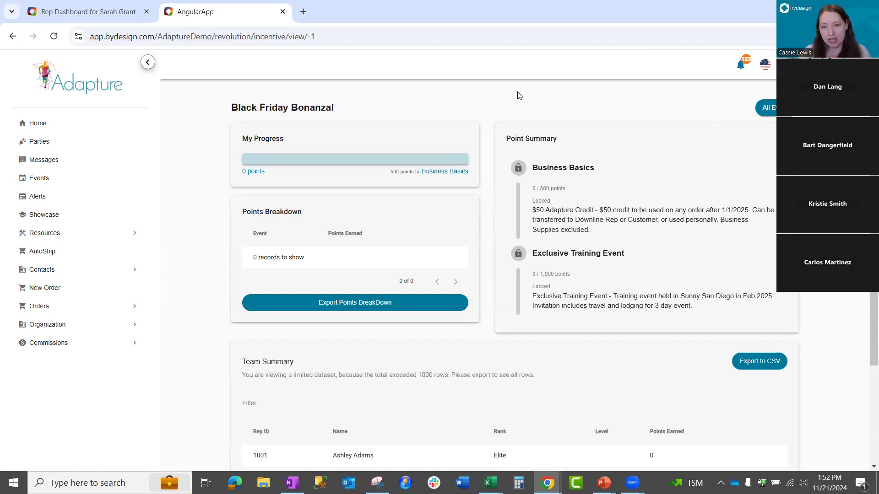
Switch to the running PowerPoint slide show and advance from the Weekly Incentives slide to the Real-time Pivots slide.
mouse_move(600, 482)
left_click(671, 444)
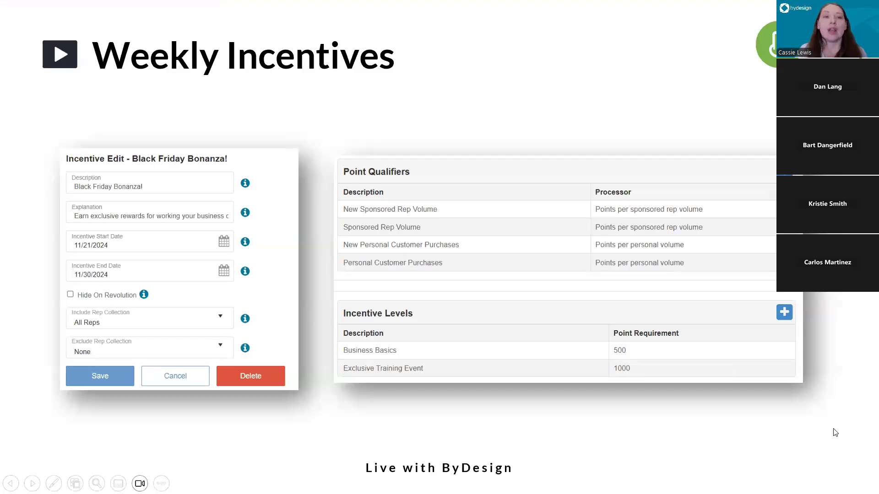
left_click(835, 430)
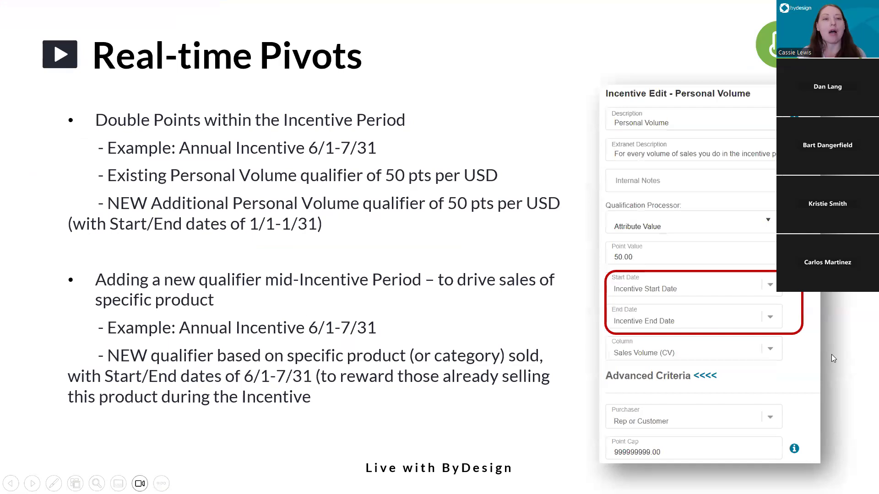